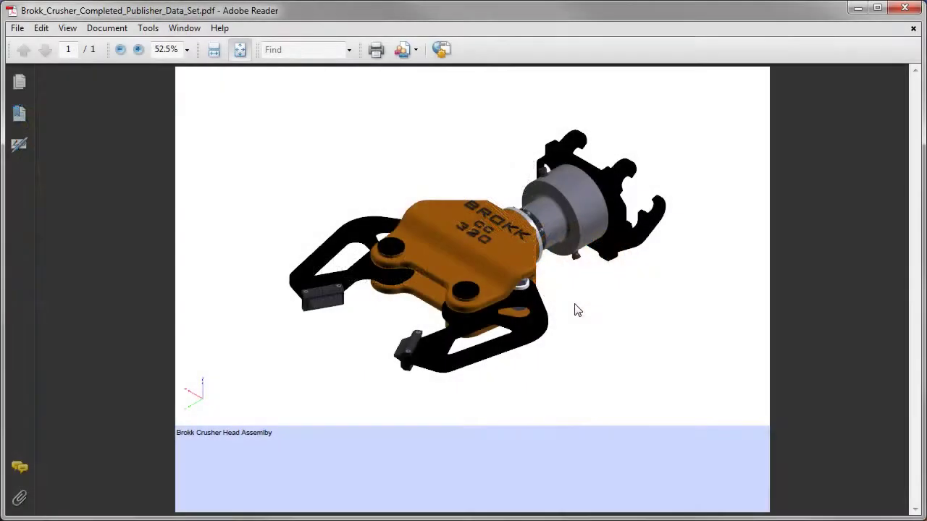
- Spin the 3D PDF model, then step through the Pivot Assy, exploded Pivot Assy, Step 1 and Step 2 bookmarks
drag(577, 310, 319, 253)
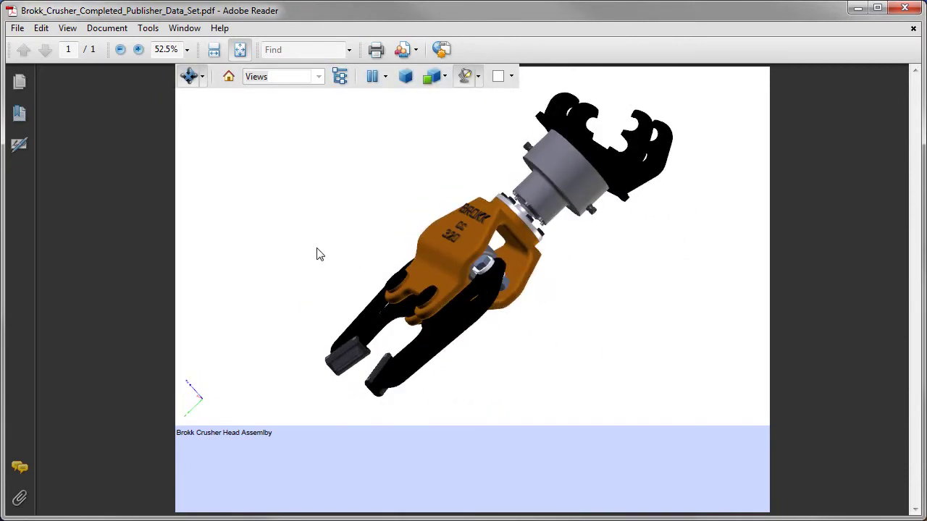
click(19, 116)
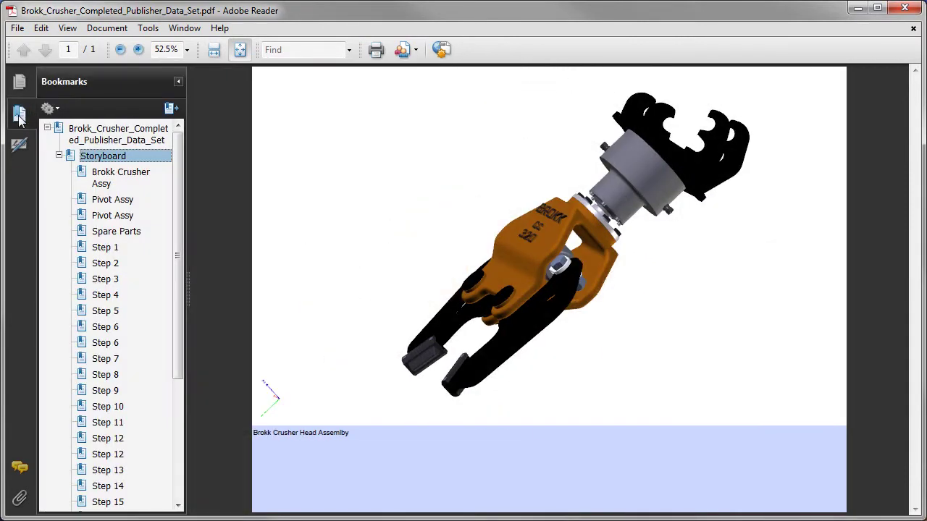
click(106, 200)
click(106, 216)
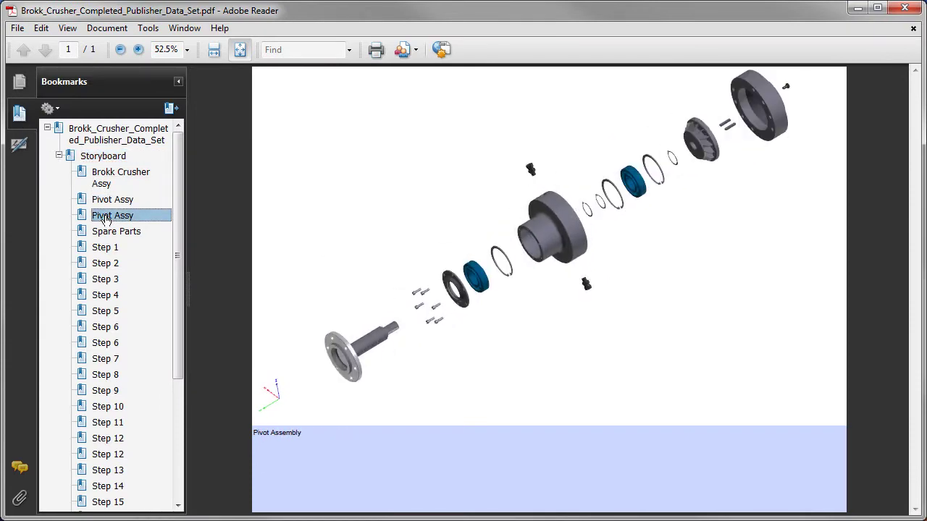
click(103, 248)
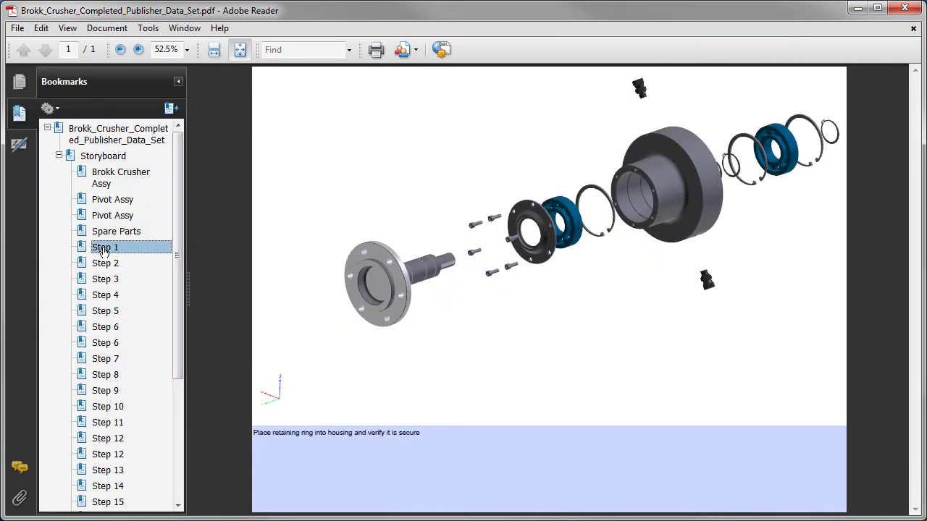
click(102, 263)
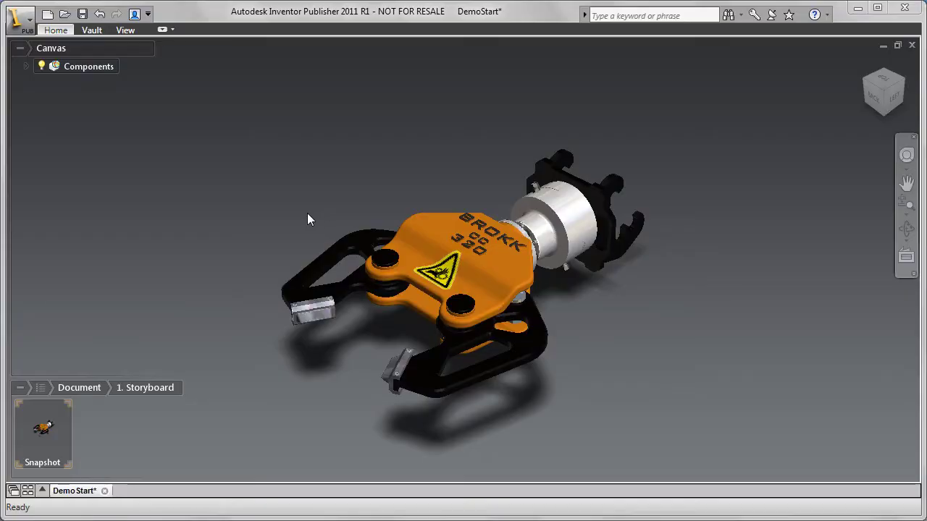
- Add a new snapshot, then isolate Hydro405_Start_Mechsoft:1 from the Components tree
right_click(213, 188)
click(242, 173)
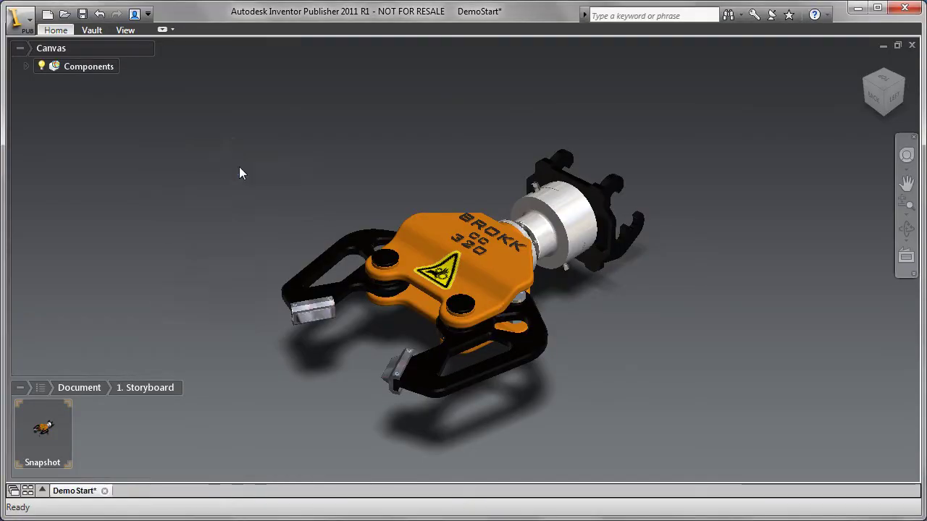
click(26, 65)
click(108, 83)
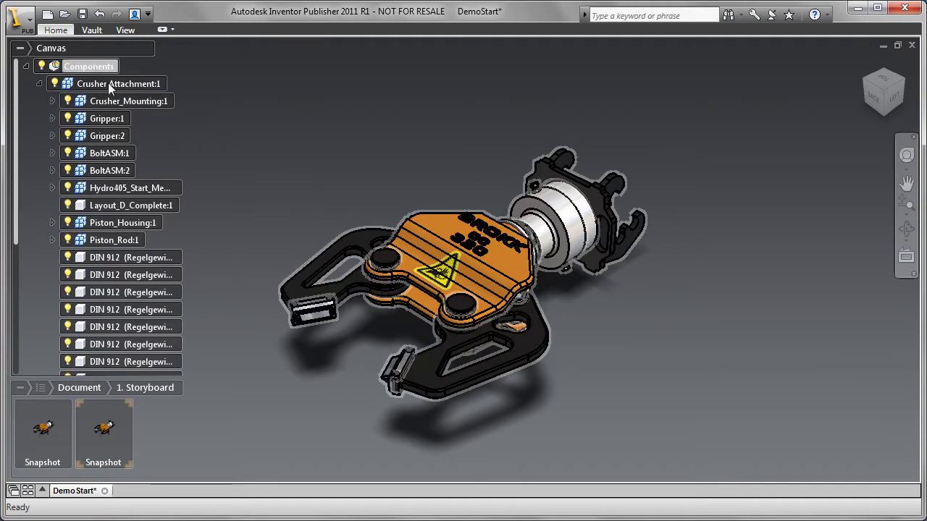
click(107, 101)
click(106, 118)
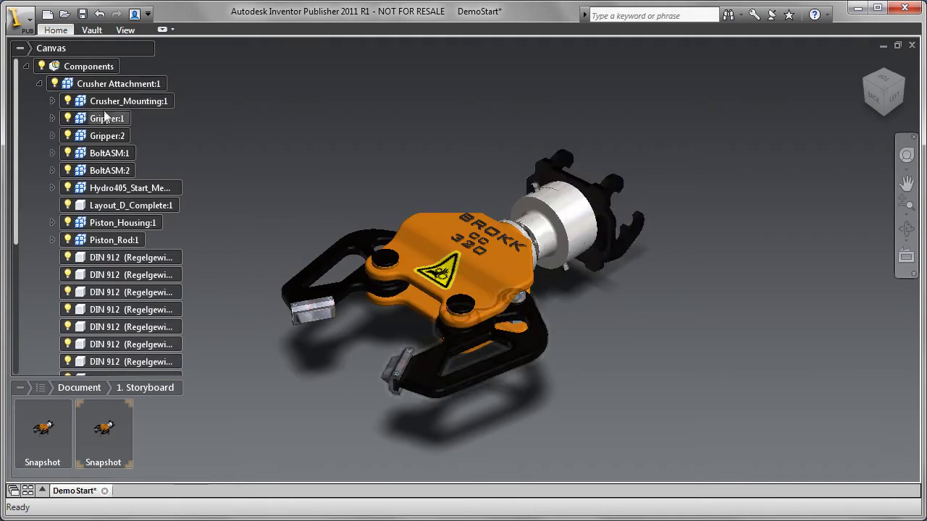
click(107, 135)
click(108, 154)
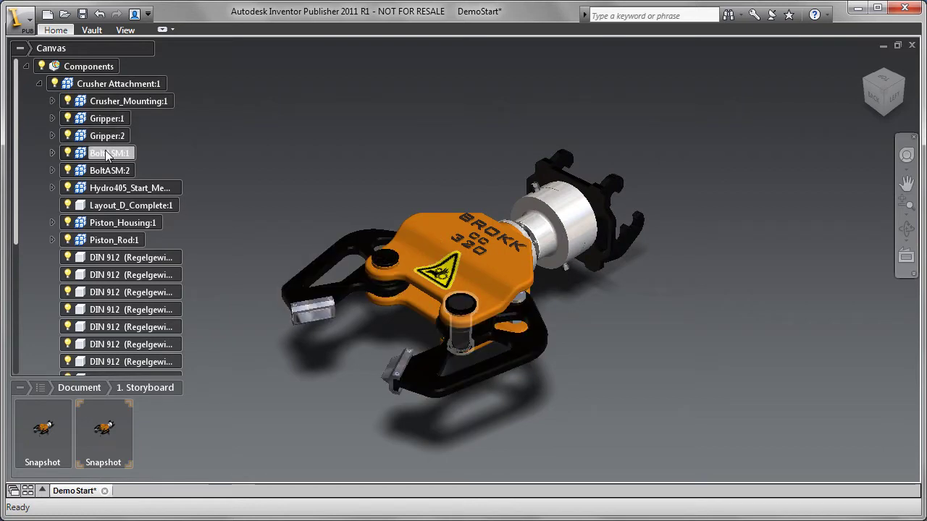
click(108, 171)
click(110, 188)
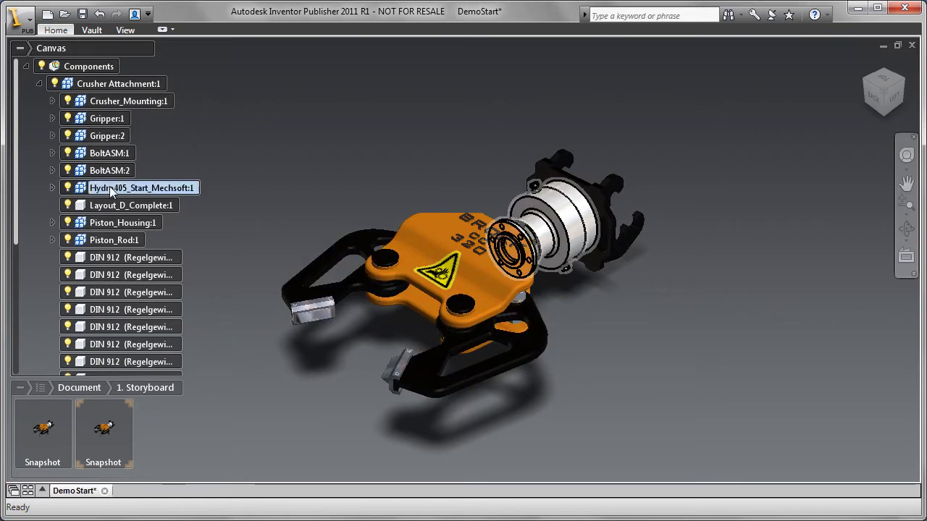
right_click(110, 188)
click(199, 247)
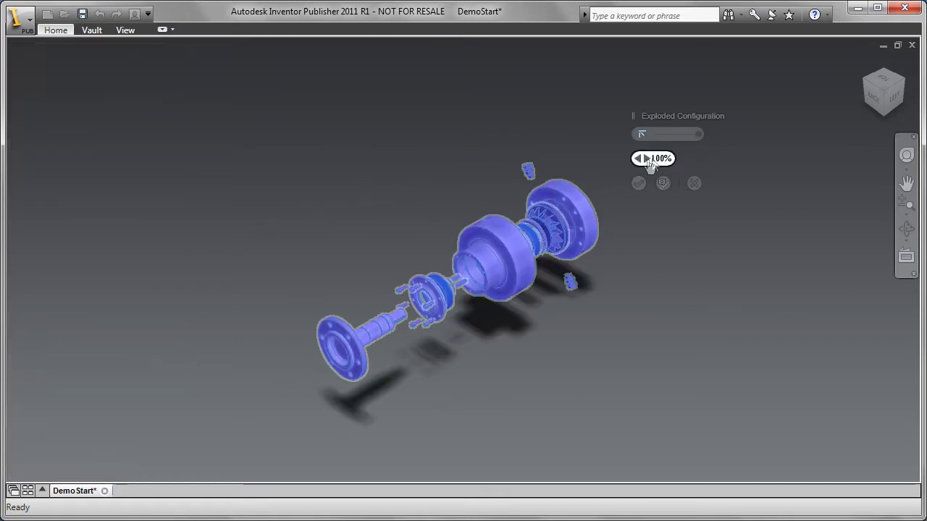
- Auto-explode the hydraulic unit at 150% and accept the generated steps
click(648, 159)
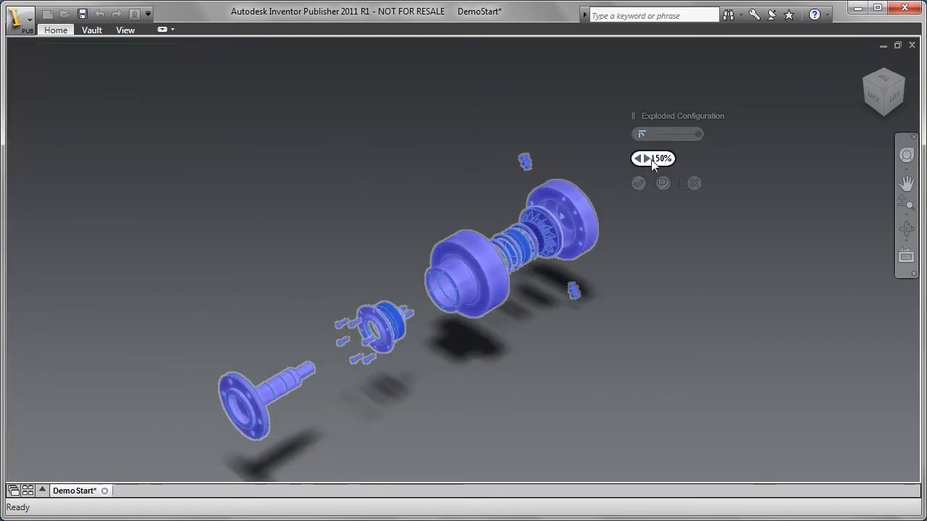
click(664, 184)
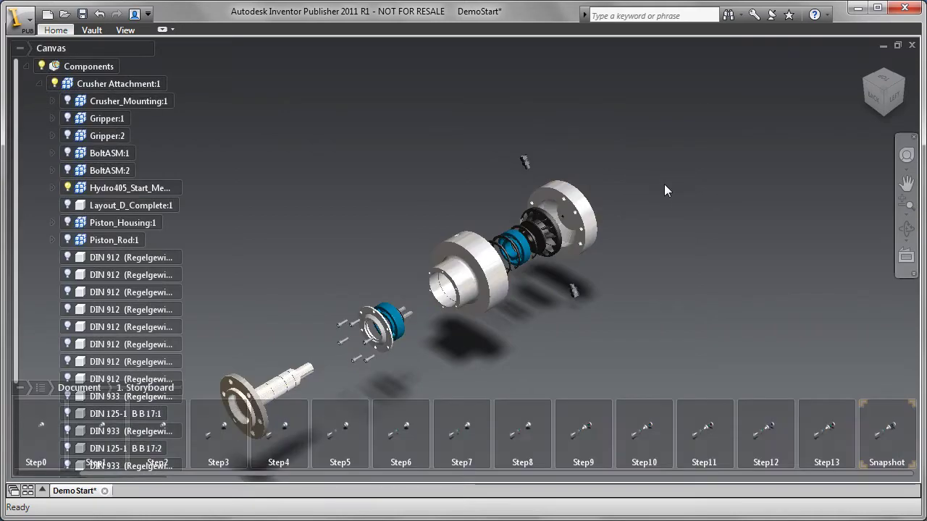
click(26, 66)
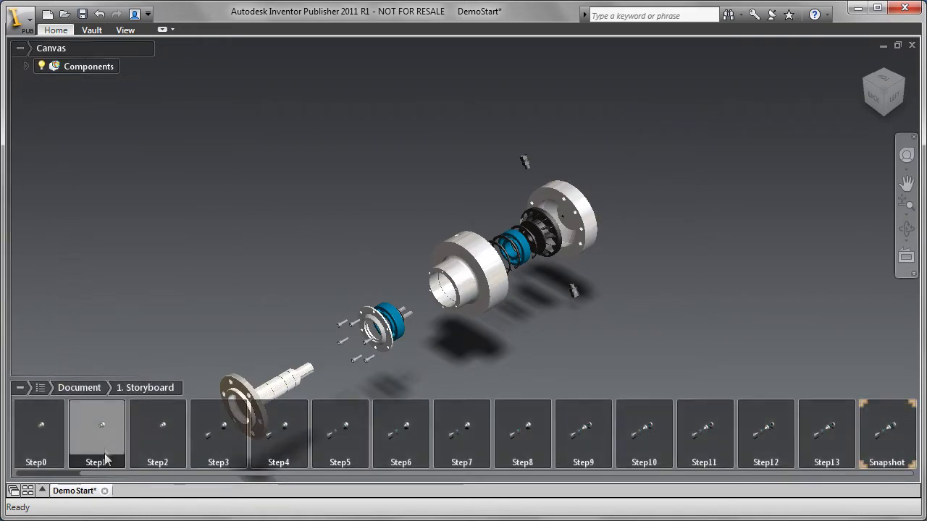
drag(104, 476, 30, 477)
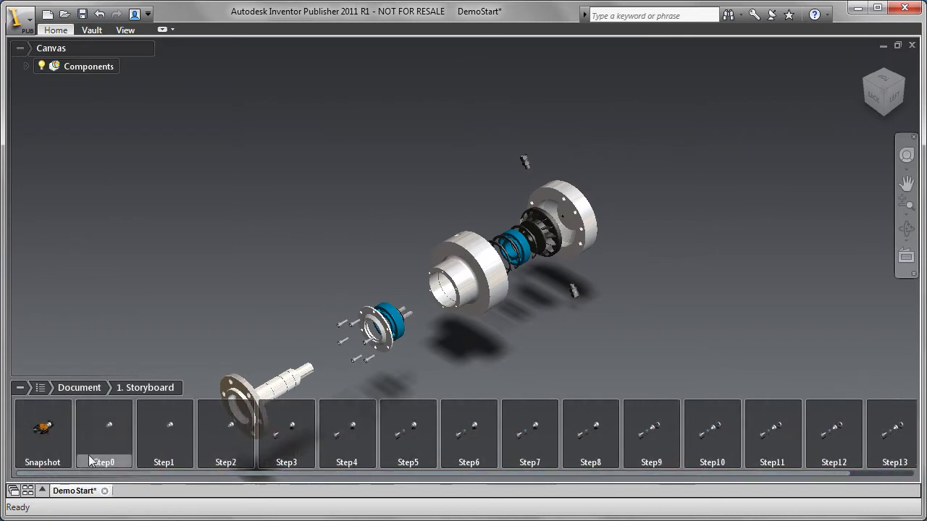
- Play the storyboard from Step0 as a presentation, then exit playback
click(92, 436)
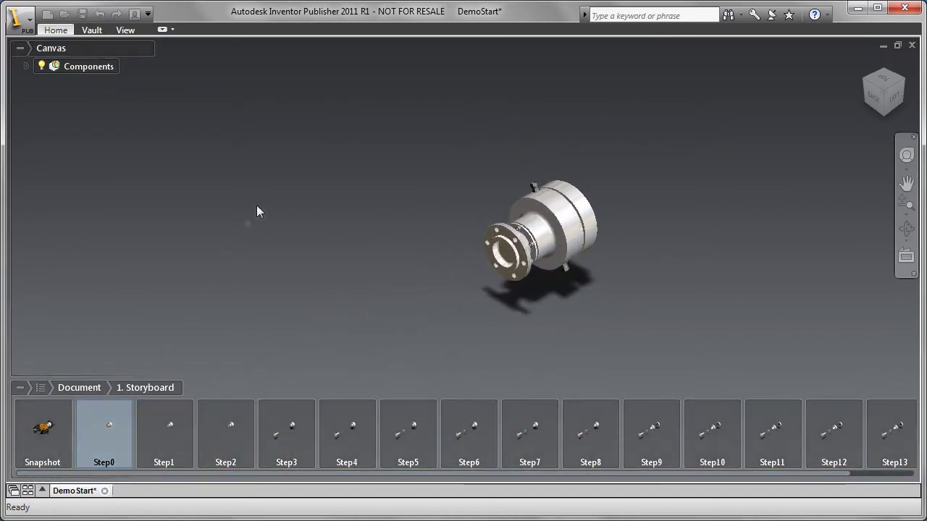
right_click(290, 168)
click(347, 173)
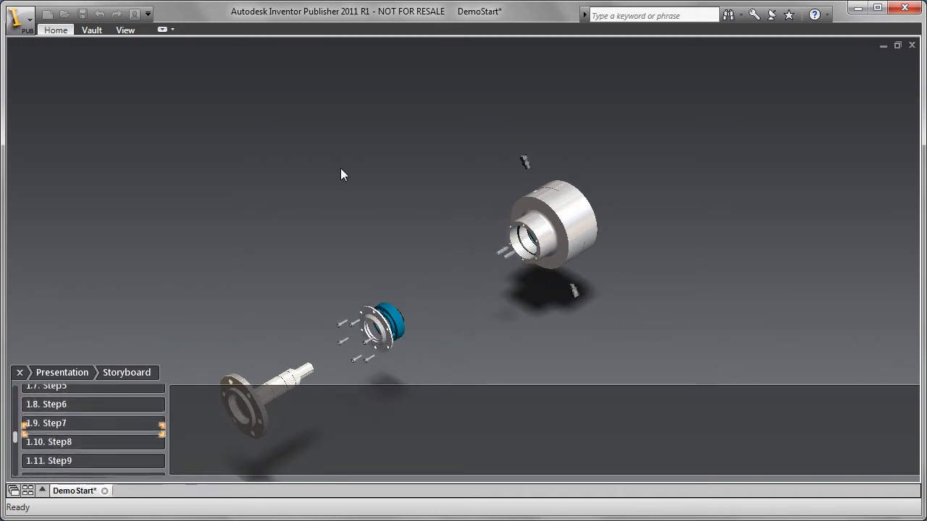
key(Escape)
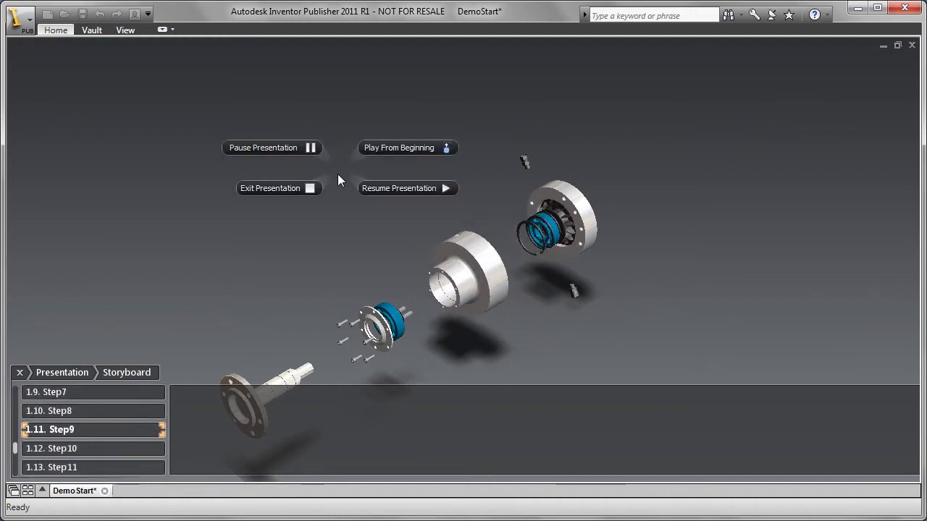
click(308, 189)
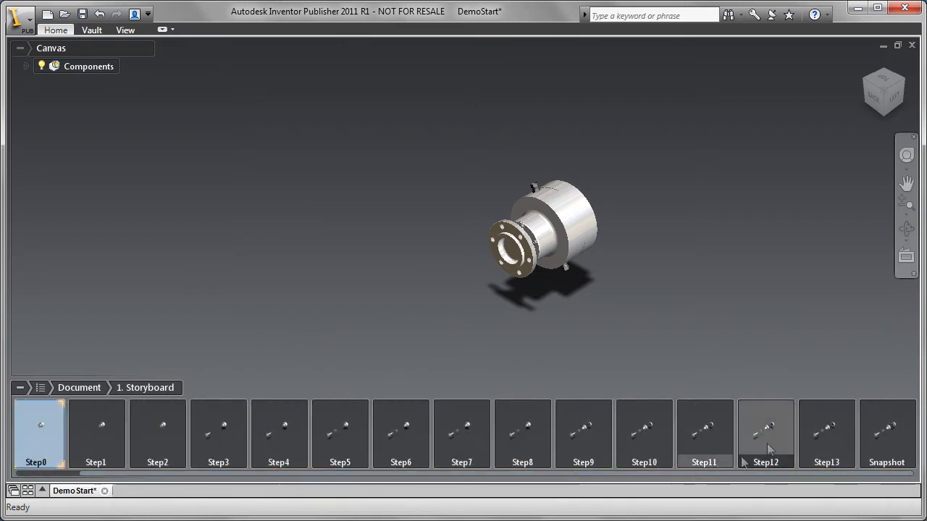
- Show the final exploded snapshot and pan the model up and to the left
click(887, 431)
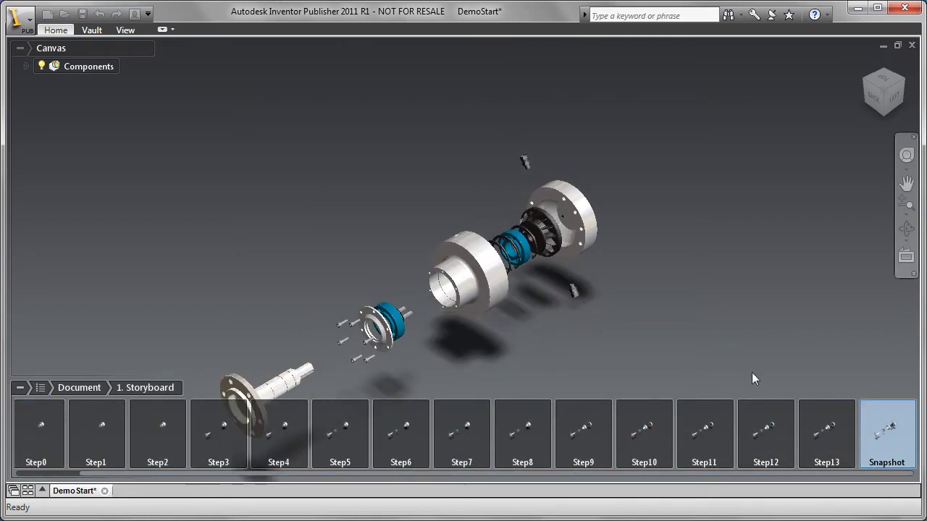
right_click(234, 174)
click(253, 155)
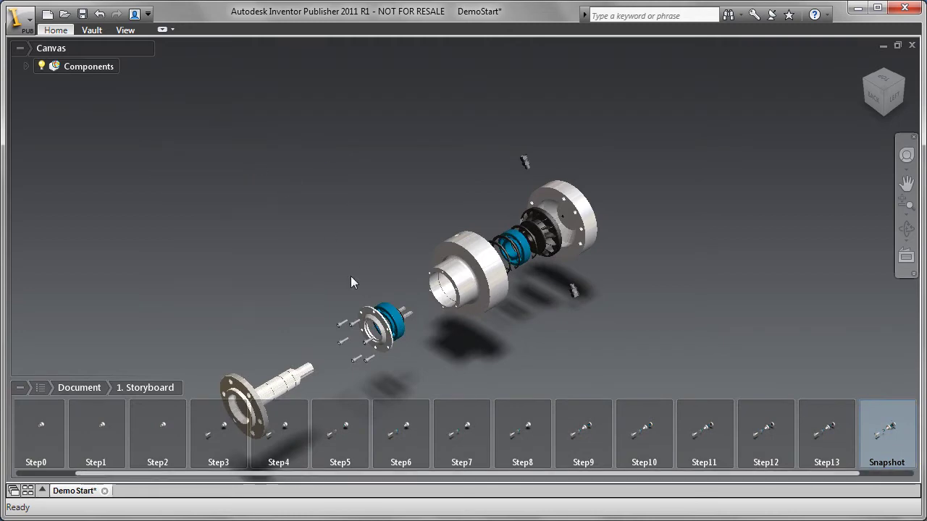
drag(351, 276, 310, 195)
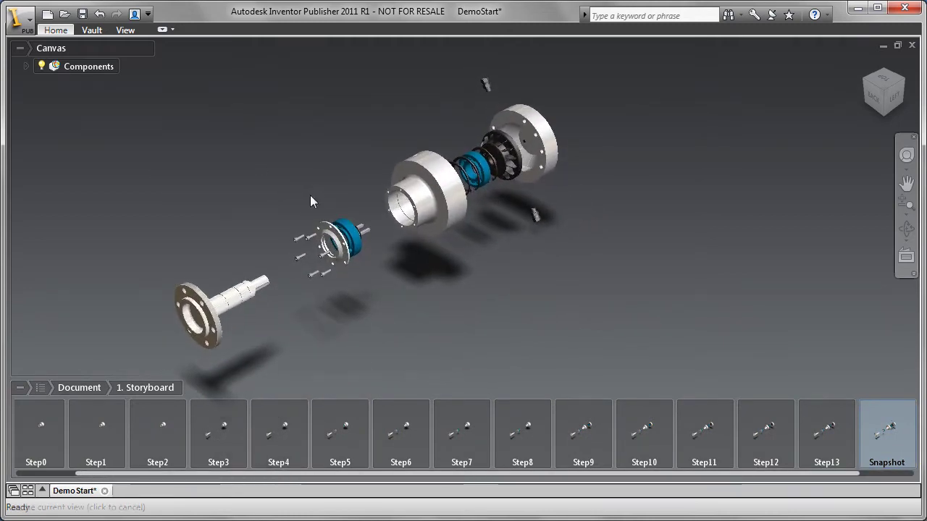
- Add a Crusher Attachment:1 parts list with balloons 17, 27, 28 and 31
click(52, 30)
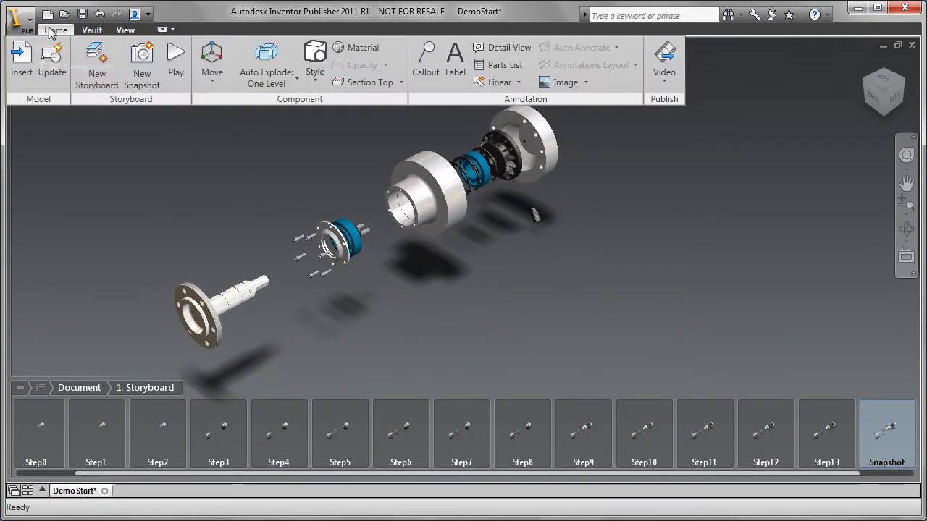
click(511, 67)
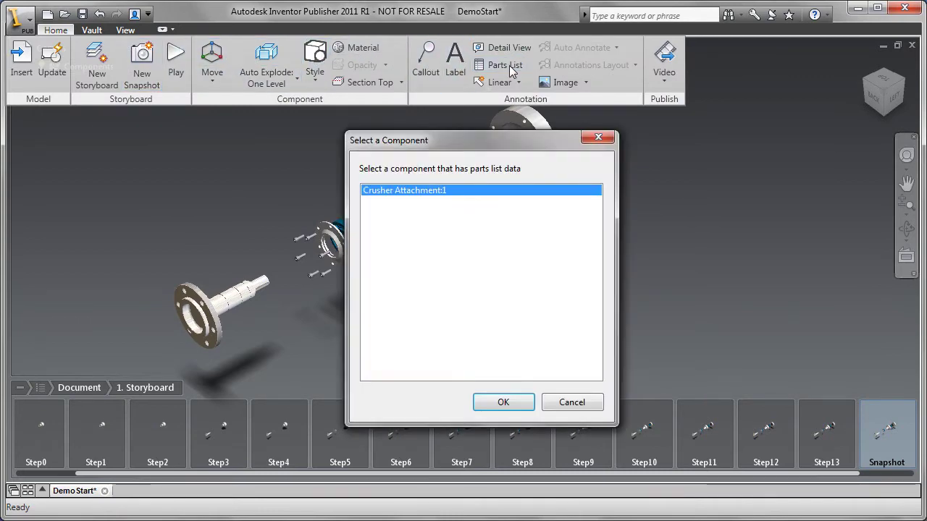
click(504, 403)
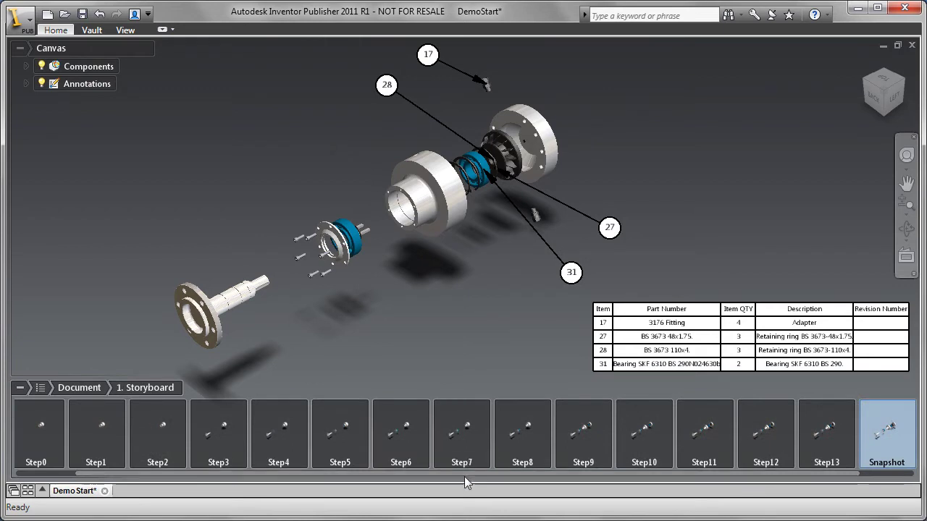
drag(464, 476, 531, 475)
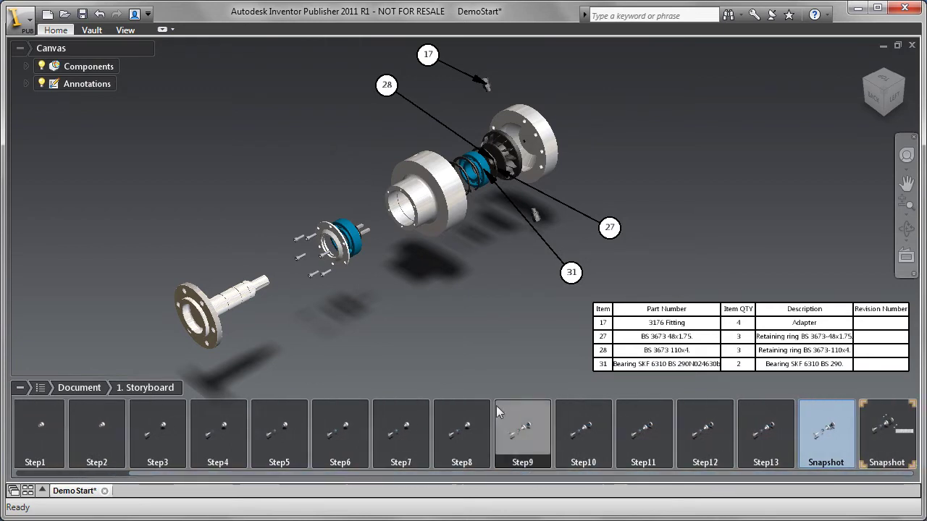
- Capture the parts-list annotated view as a new snapshot
right_click(444, 277)
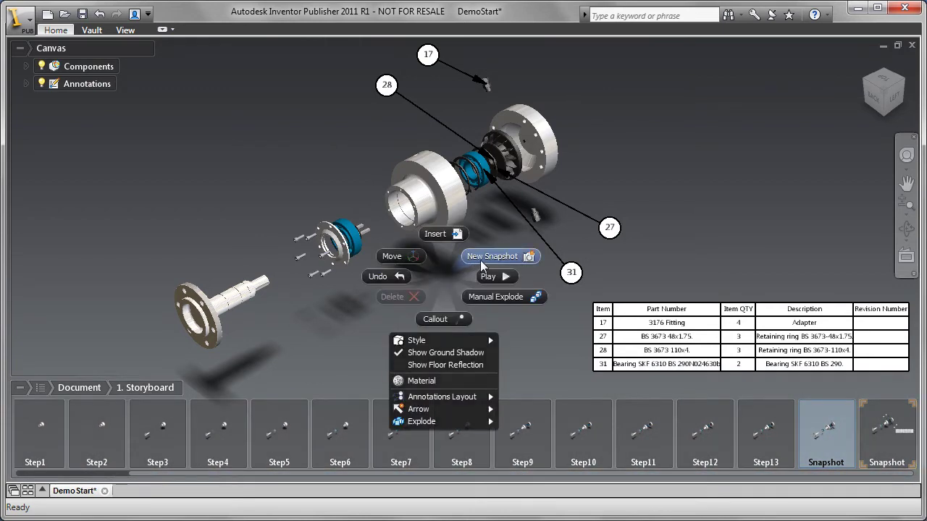
click(481, 260)
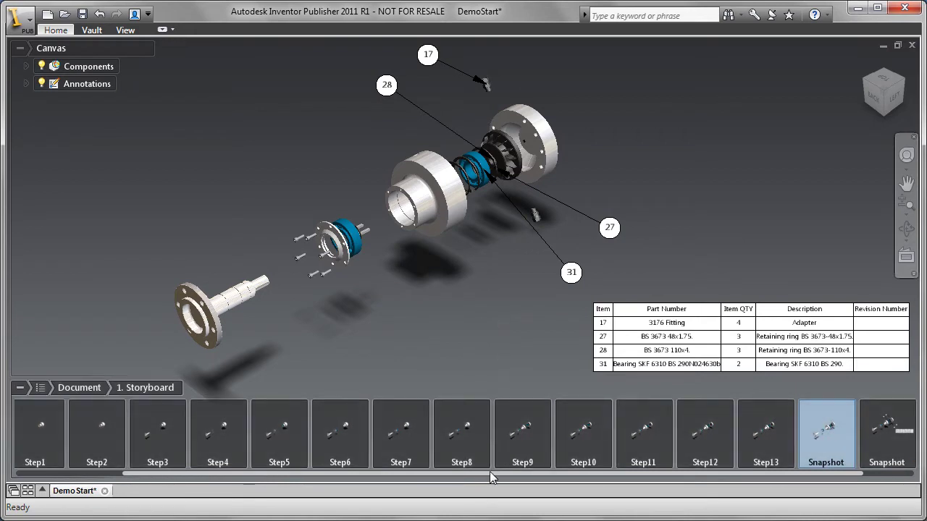
drag(490, 472, 539, 473)
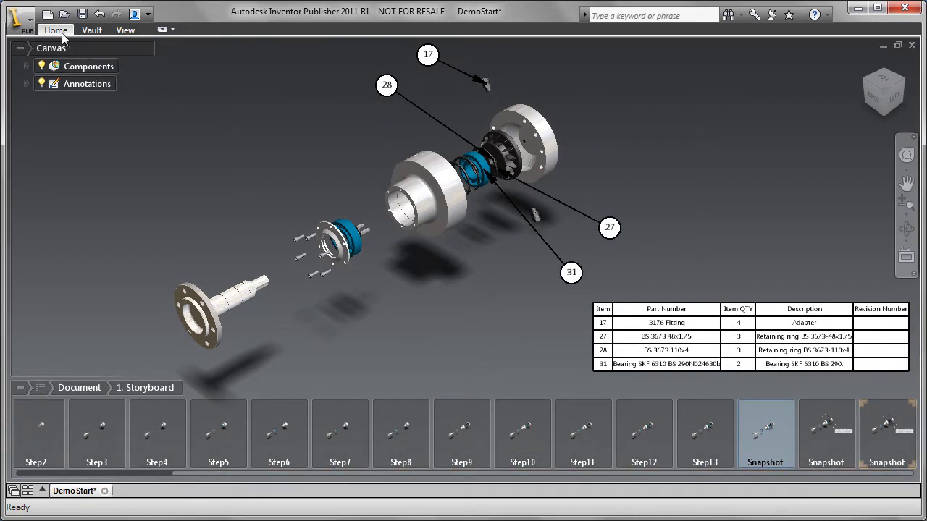
click(59, 31)
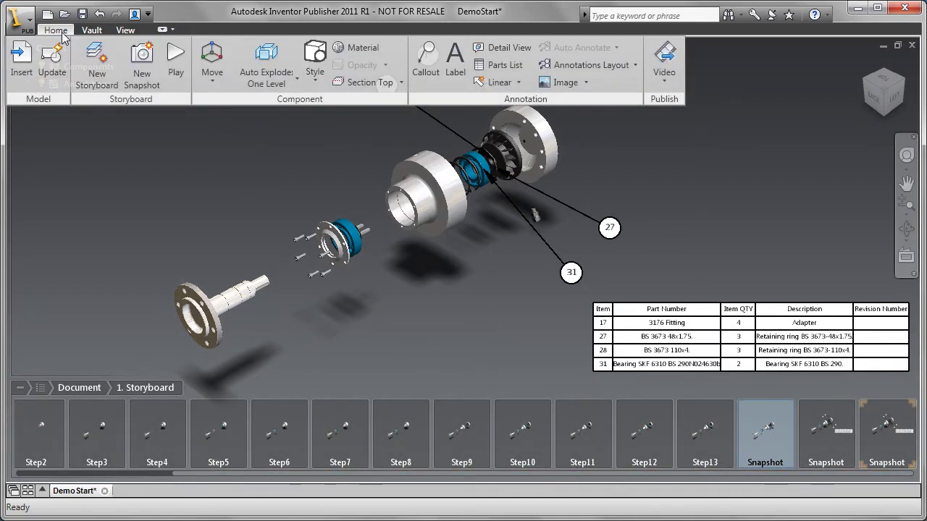
- Apply the Technical Line Drawing visual style to the exploded assembly
click(315, 71)
scroll(657, 150, down, 2)
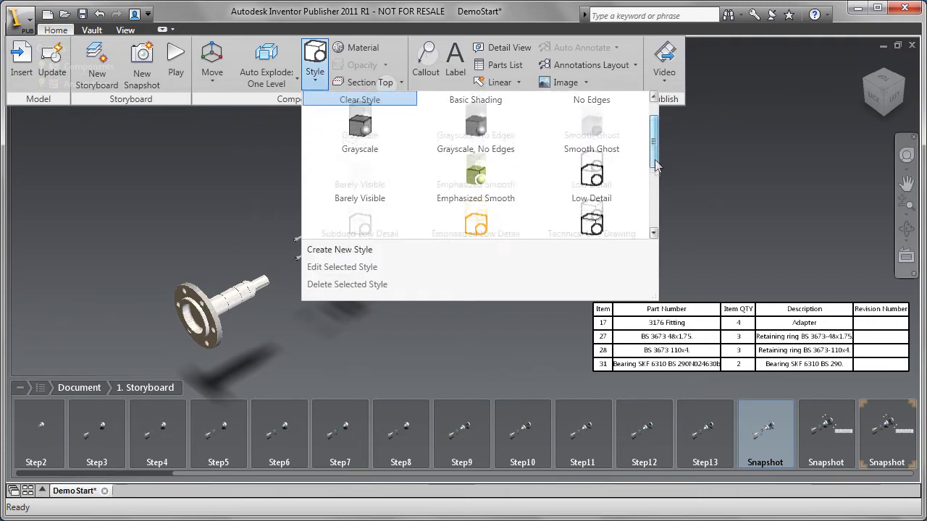
click(594, 175)
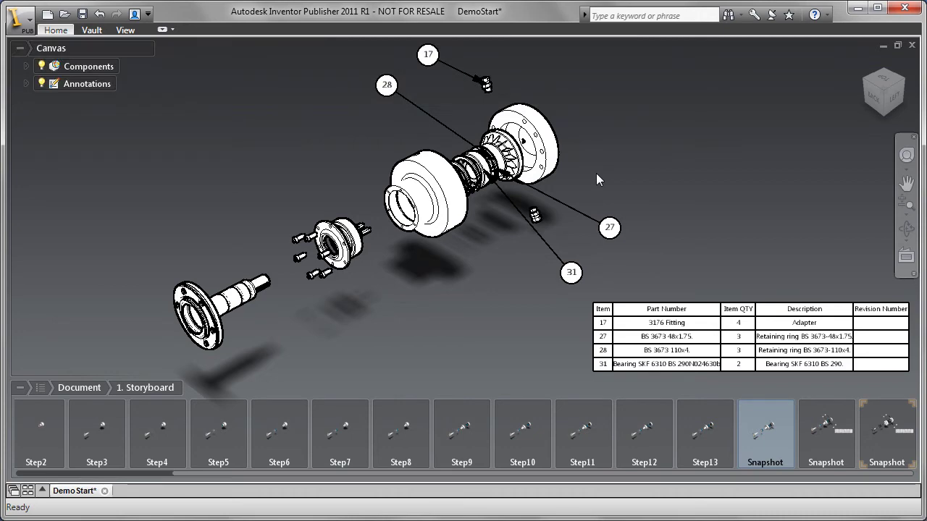
- Publish the current view as an image, Snapshot.png
click(63, 30)
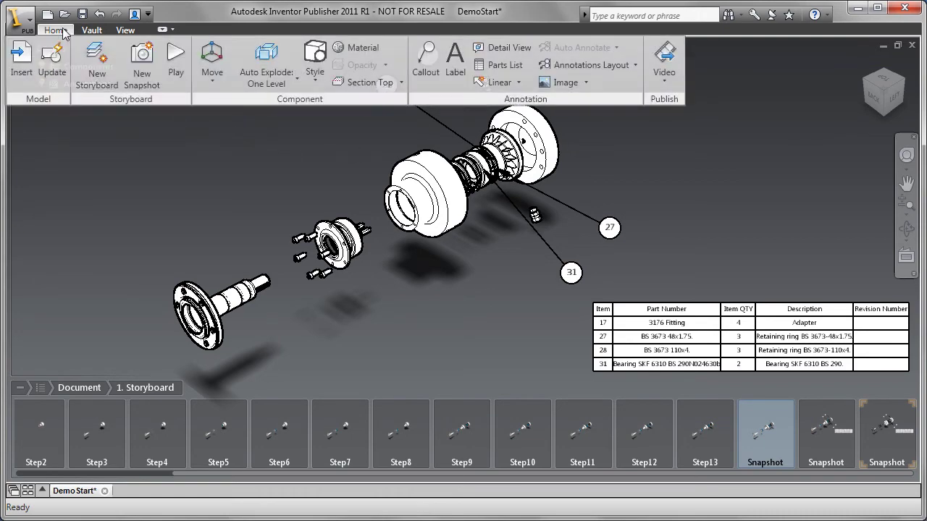
click(672, 82)
click(679, 194)
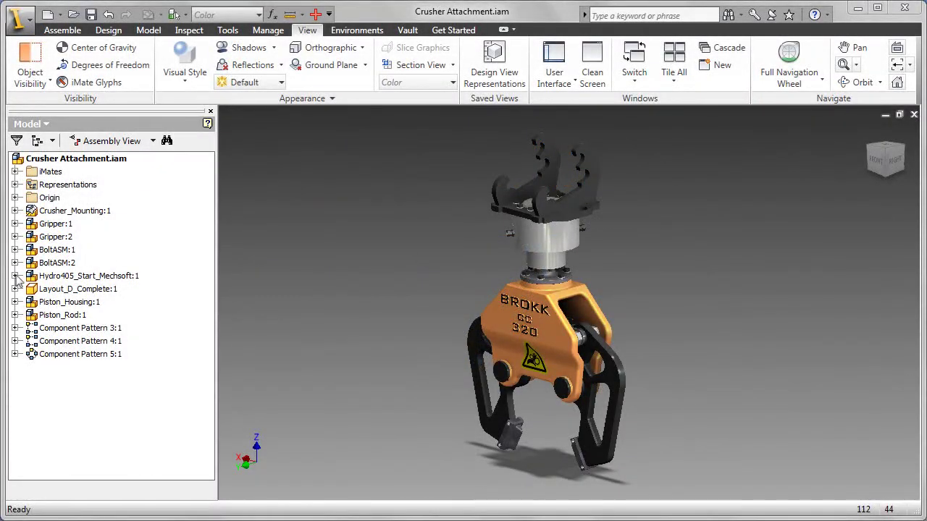
- Edit part 7055-193:1 in place within the Hydro405_Start_Mechsoft:1 subassembly
click(15, 276)
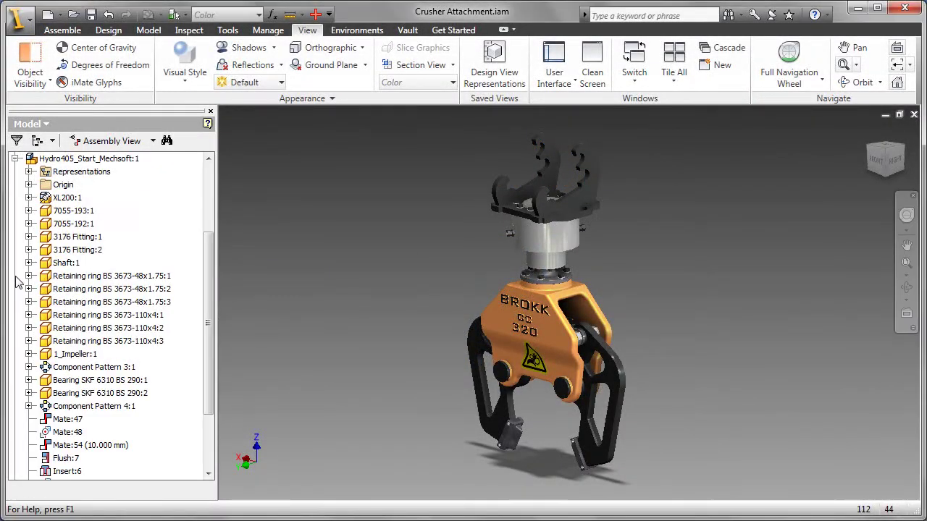
scroll(17, 284, down, 1)
click(70, 202)
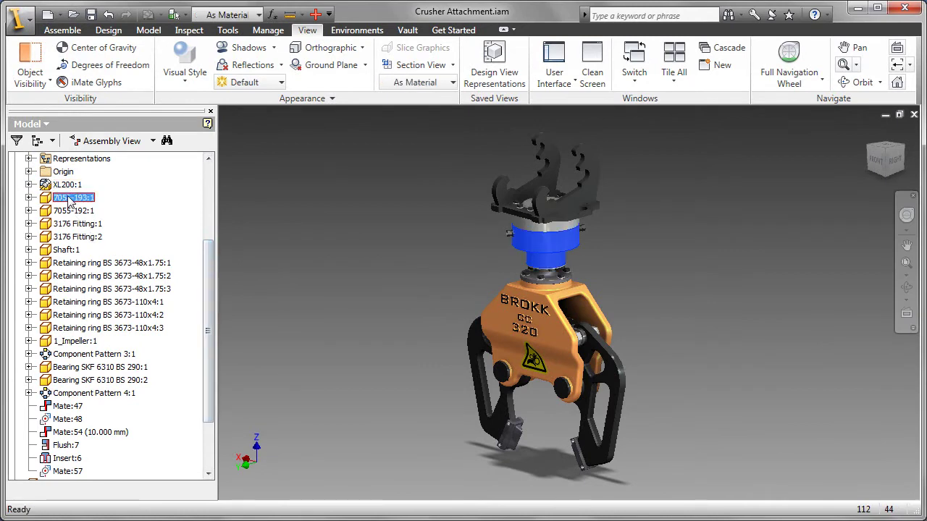
right_click(69, 202)
click(85, 223)
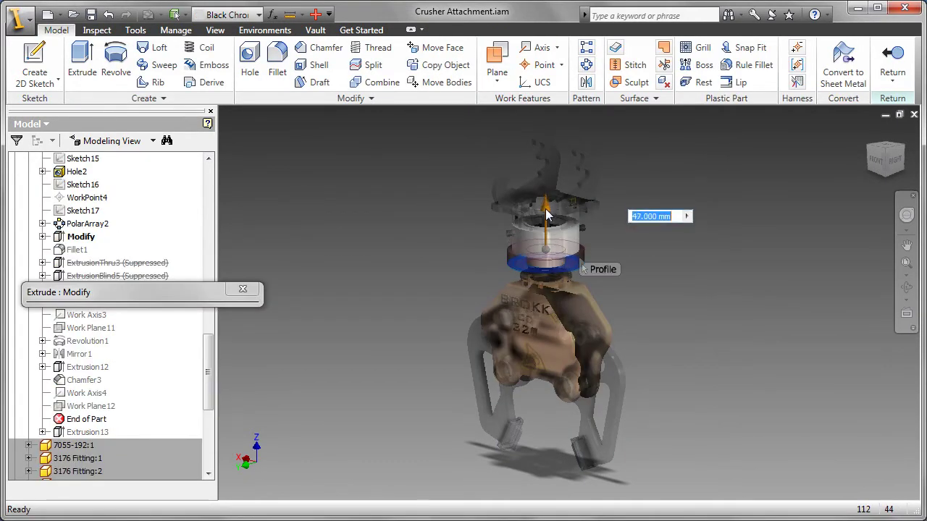
- Enter 5 as the new extrusion distance, add a 25.4 mm chamfer, and return to the assembly
text(50)
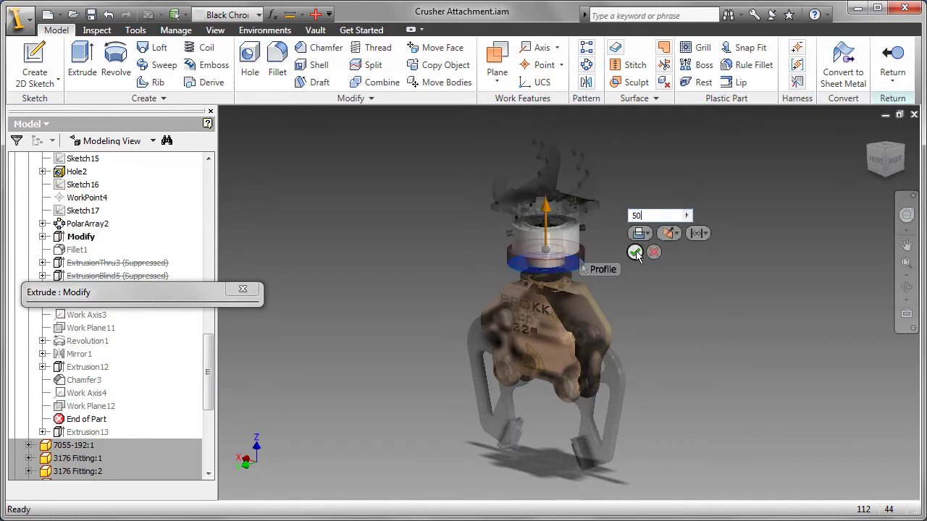
click(635, 251)
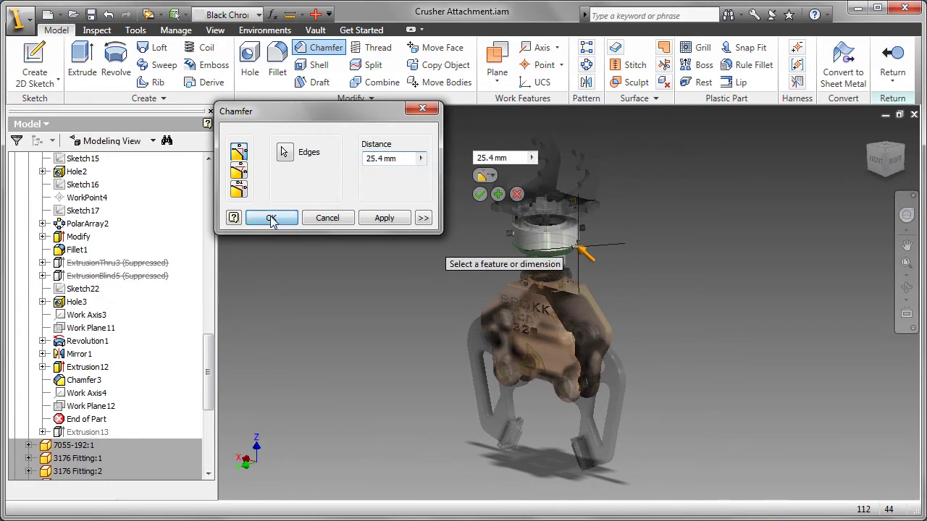
click(269, 216)
click(892, 60)
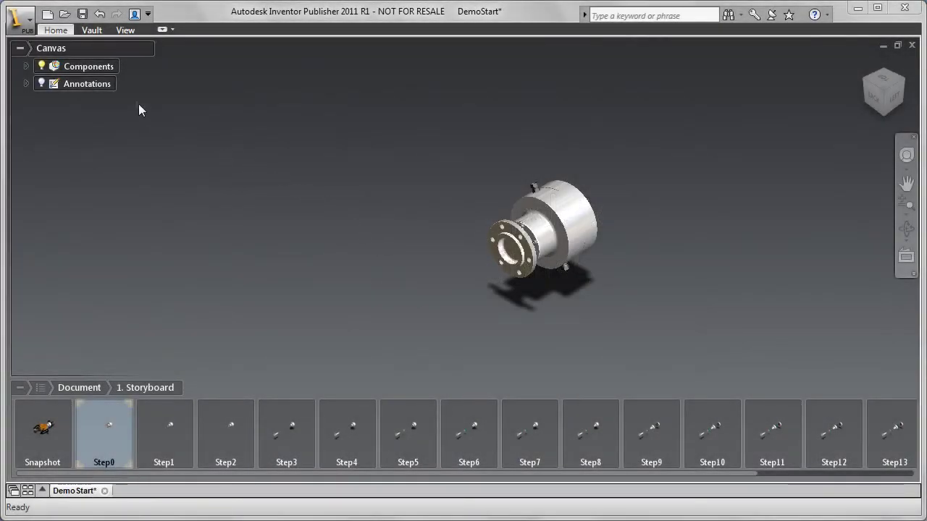
- Refresh DemoStart's steps from the edited Inventor model and select the Snapshot thumbnail
click(62, 31)
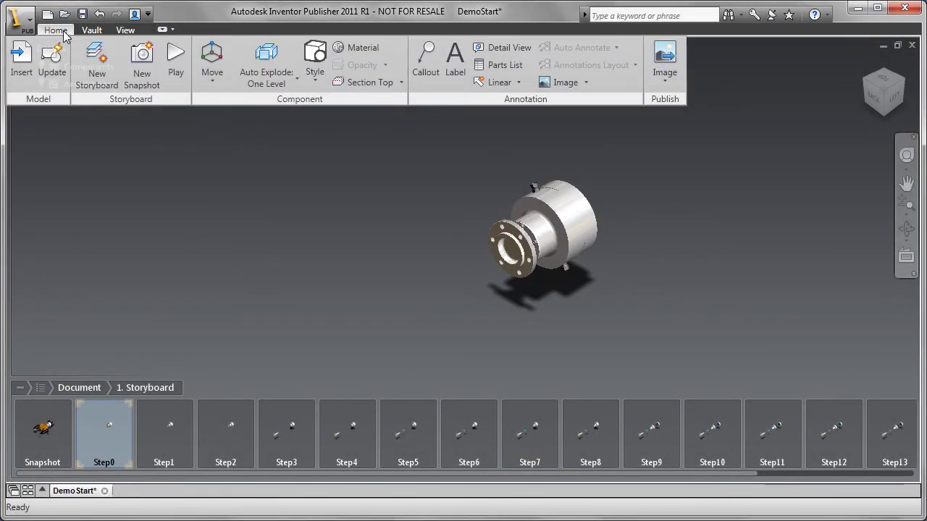
click(52, 63)
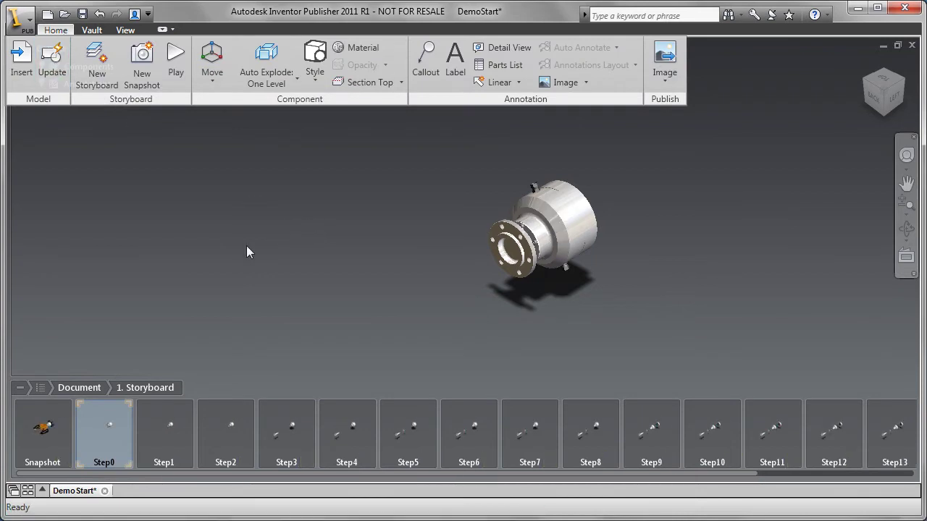
click(65, 424)
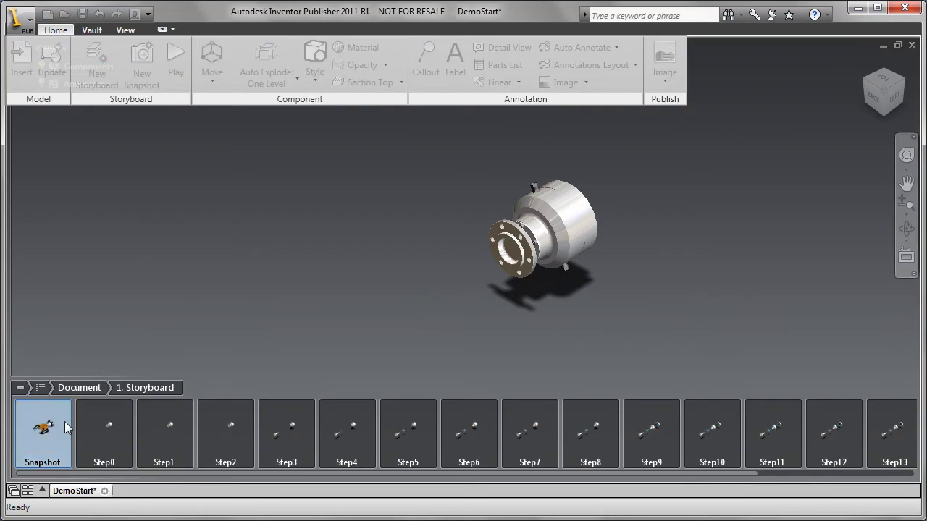